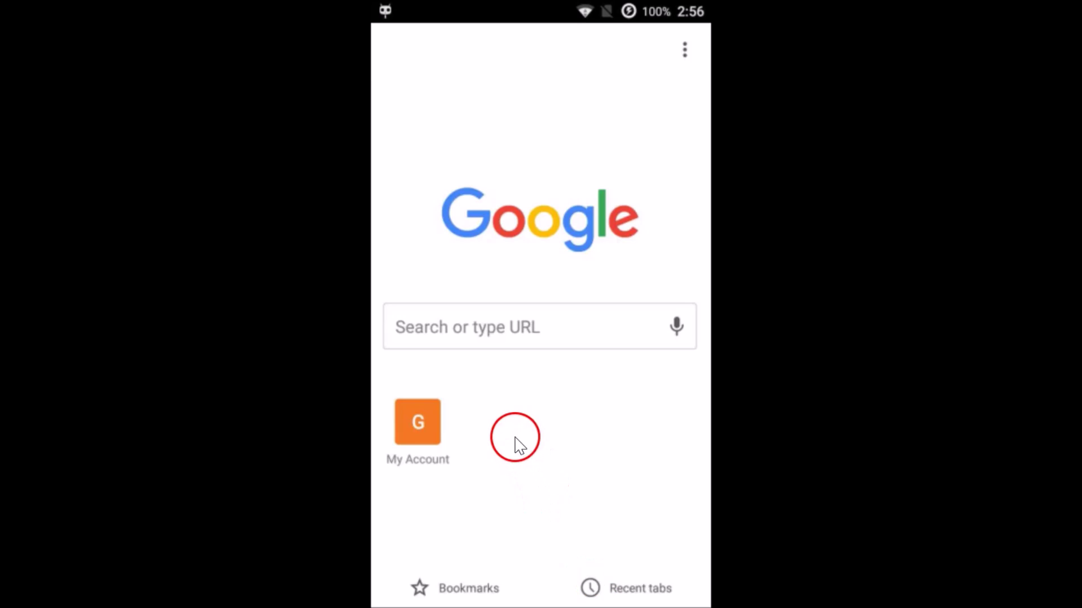
# Activate the empty 'Search or type URL' box on Chrome's new tab page
pyautogui.click(509, 329)
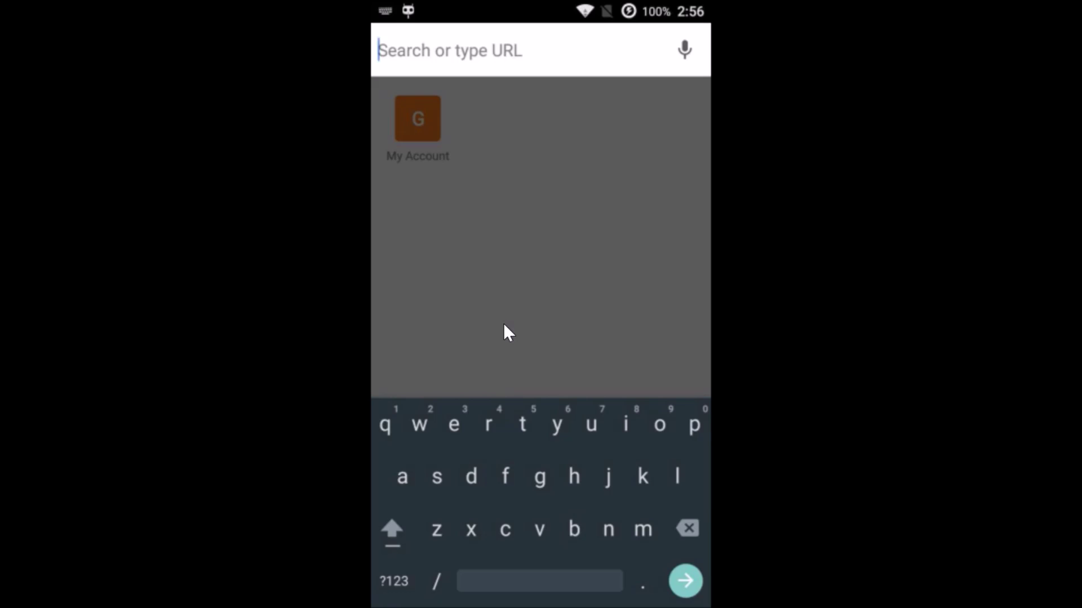
pyautogui.write('a')
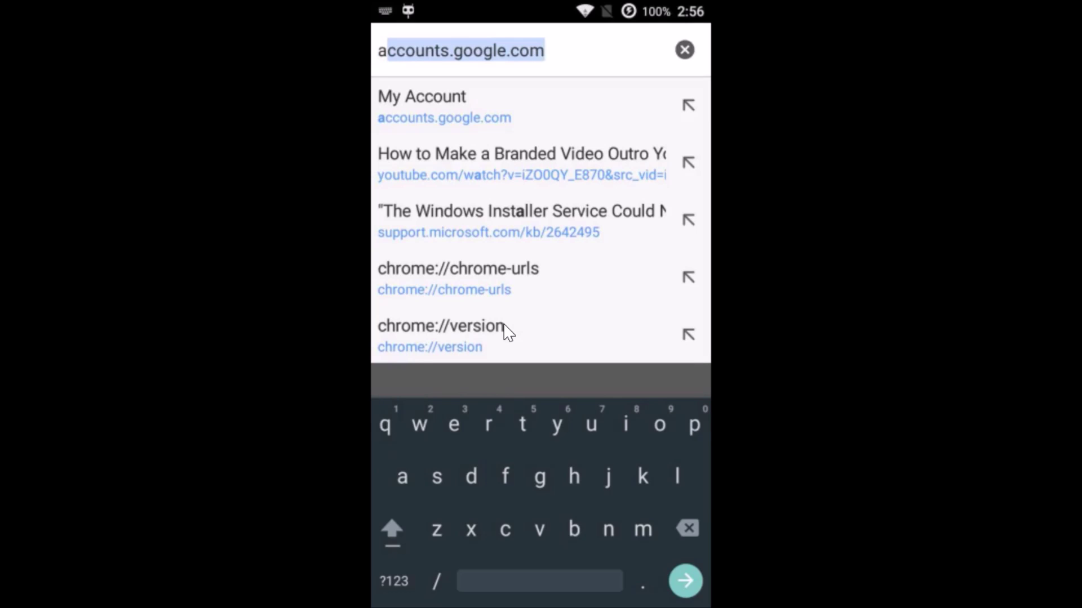
# Go to the autocompleted accounts.google.com address to reach myaccount.google.com
pyautogui.press('Return')
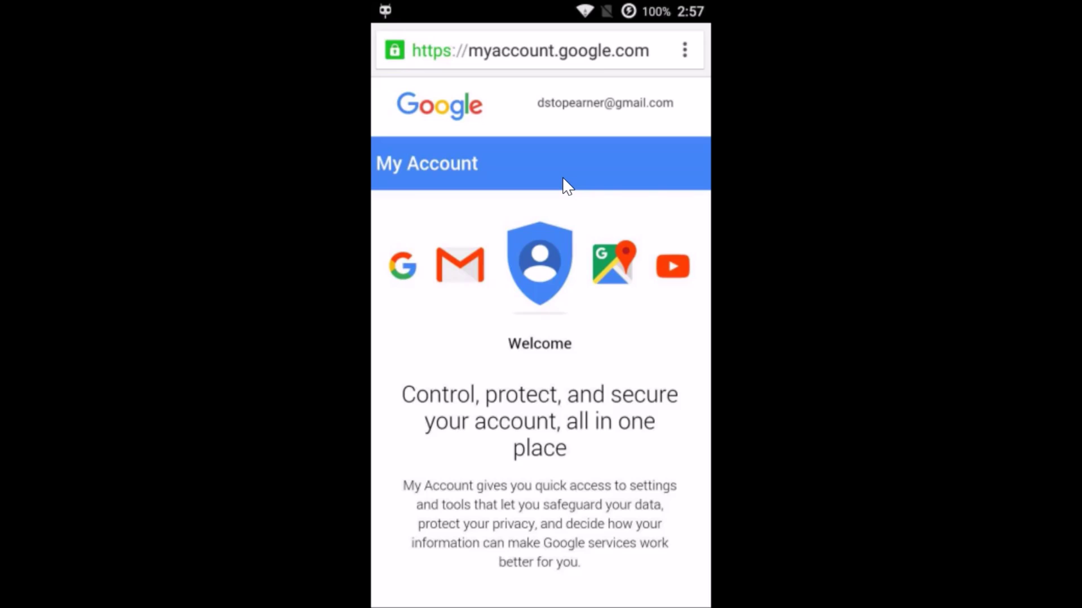
pyautogui.scroll(-5, 566, 186)
pyautogui.scroll(-1, 566, 185)
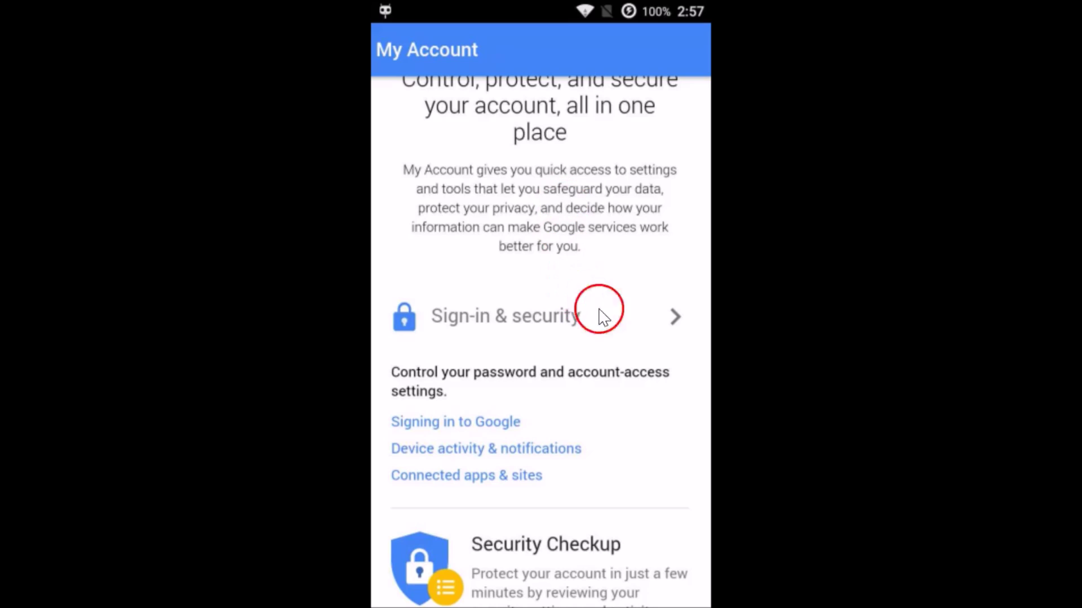
# Open the 'Sign-in & security' section of Google My Account
pyautogui.click(529, 322)
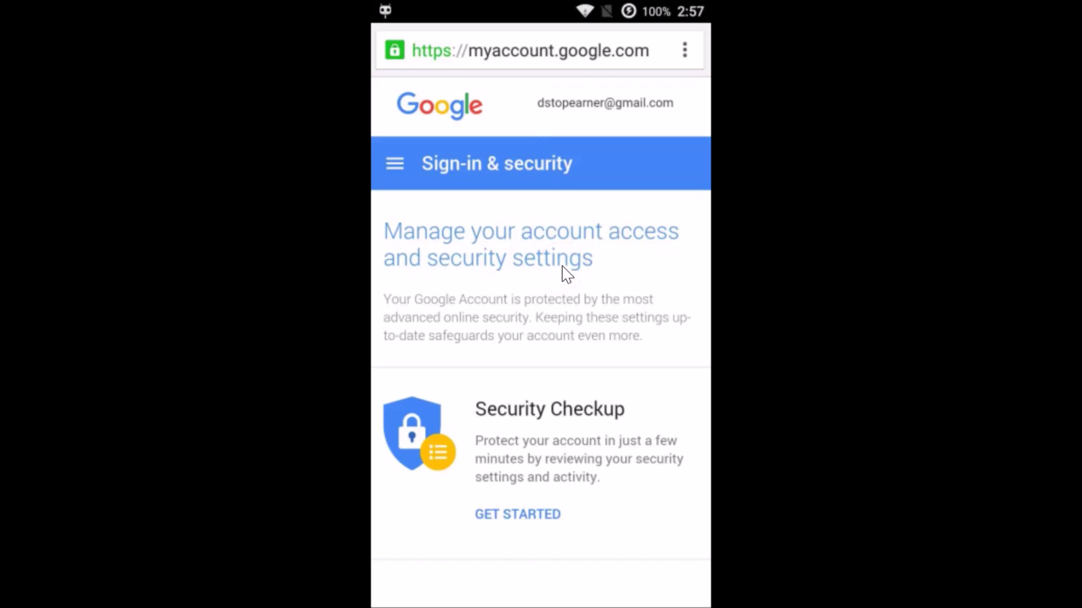
pyautogui.scroll(-5, 566, 273)
pyautogui.scroll(-5, 566, 272)
pyautogui.scroll(-4, 567, 274)
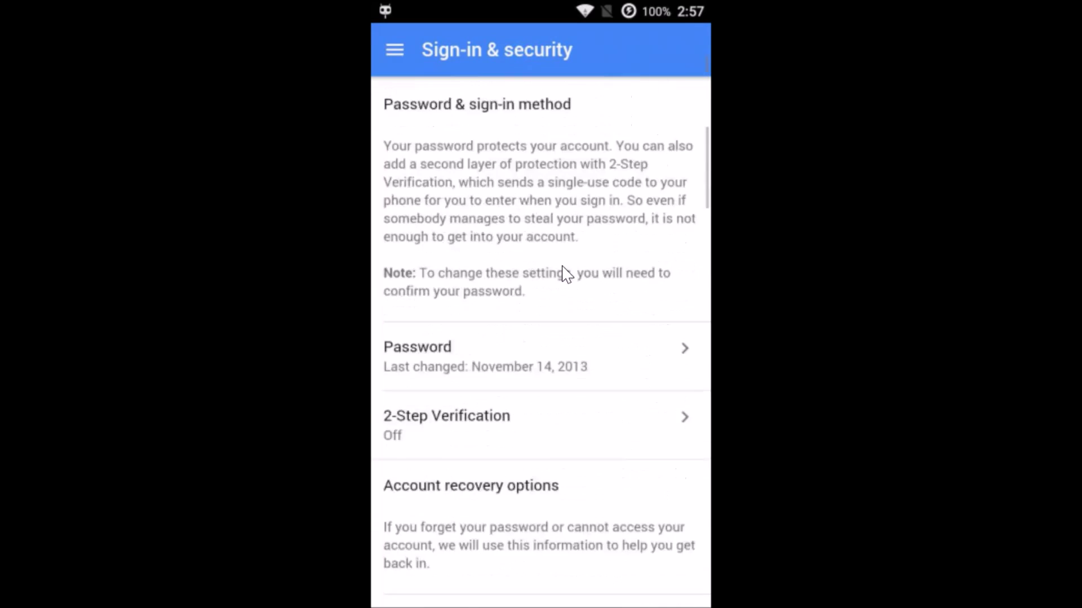
pyautogui.scroll(-5, 567, 274)
pyautogui.scroll(-5, 566, 273)
pyautogui.scroll(-4, 566, 273)
pyautogui.scroll(-4, 567, 273)
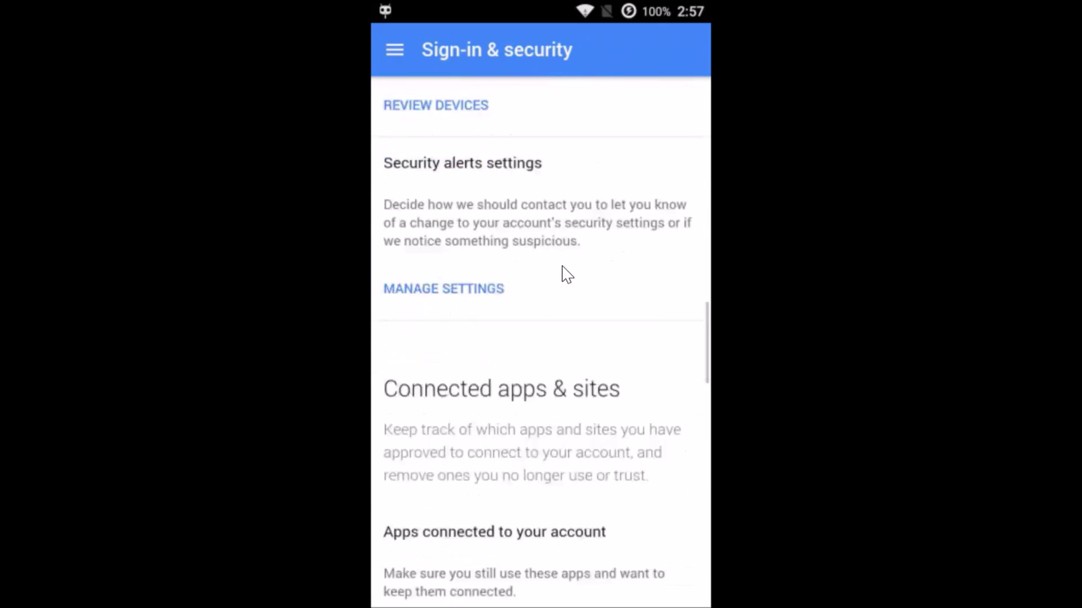
pyautogui.scroll(-3, 567, 273)
pyautogui.scroll(-5, 566, 273)
pyautogui.scroll(-3, 566, 273)
pyautogui.scroll(-3, 566, 273)
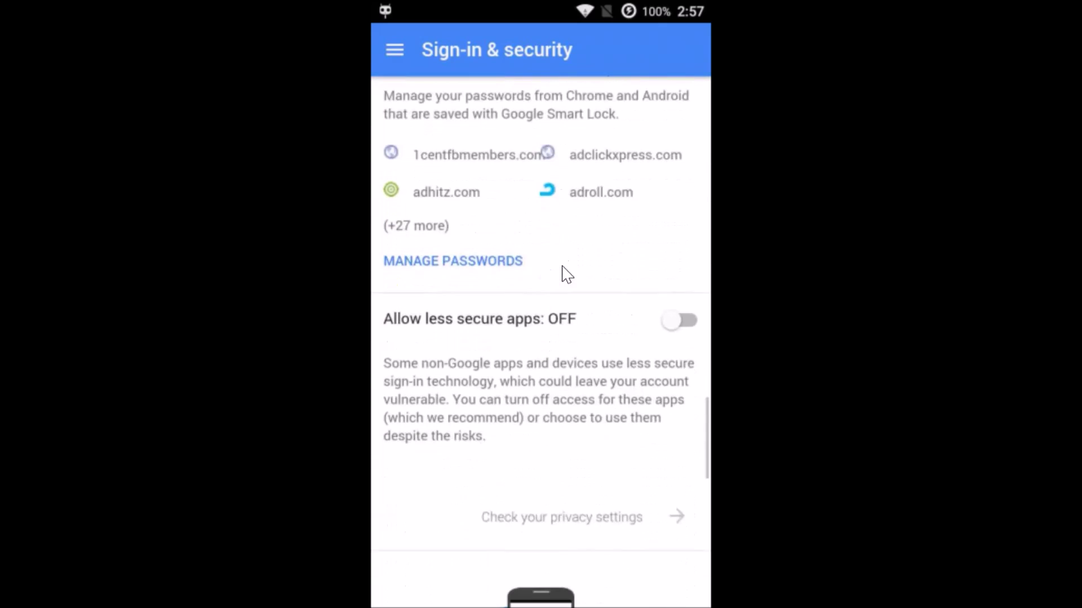
pyautogui.scroll(-3, 566, 272)
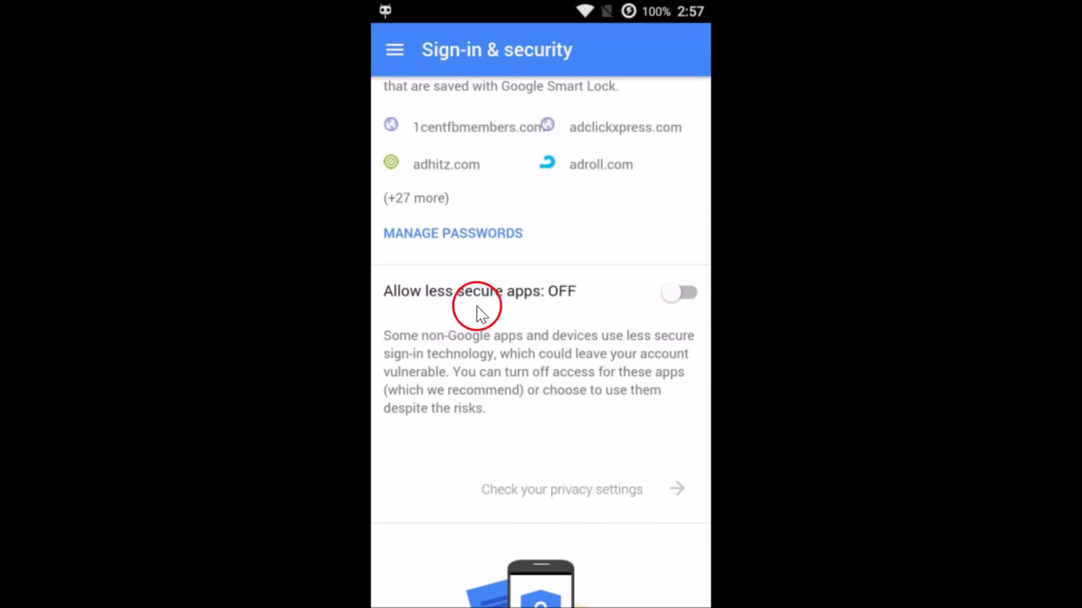
# Switch 'Allow less secure apps' ON, then return to the home screen
pyautogui.click(667, 297)
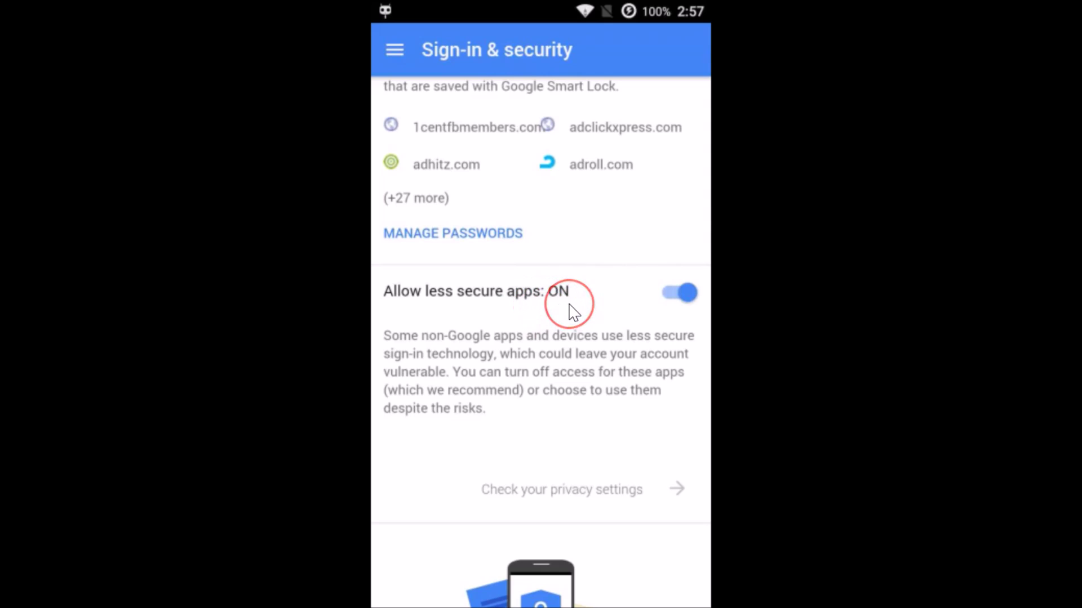
pyautogui.scroll(10, 573, 311)
pyautogui.scroll(10, 573, 311)
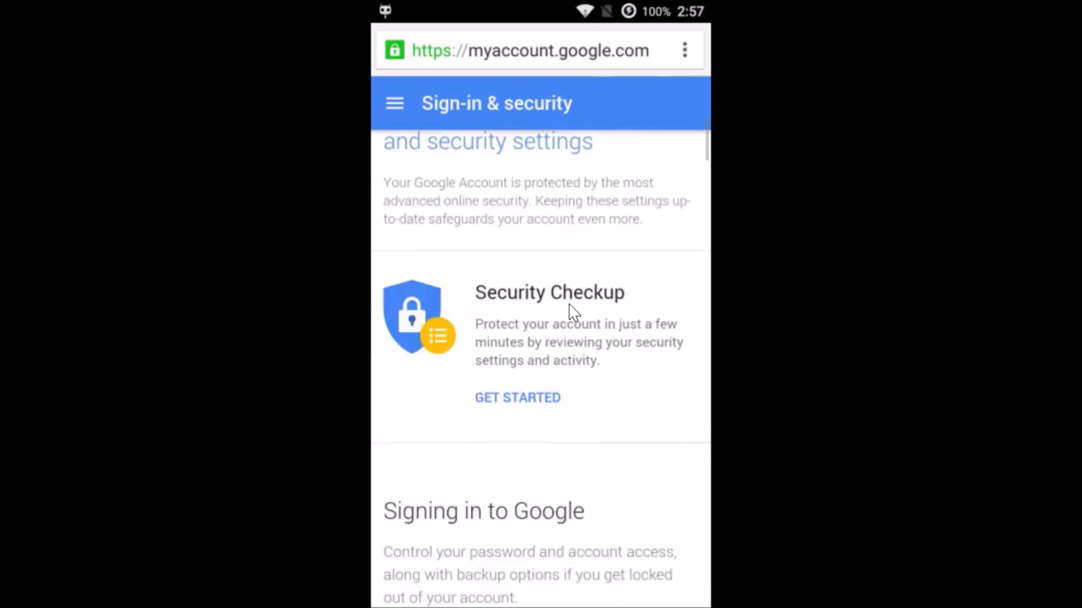
pyautogui.scroll(5, 573, 311)
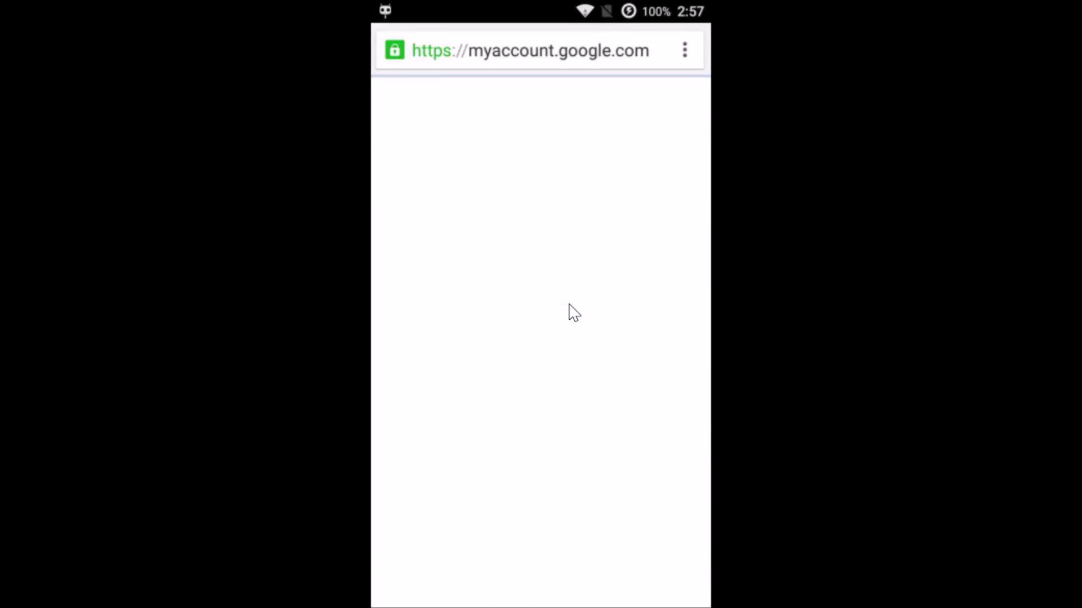
pyautogui.press('Home')
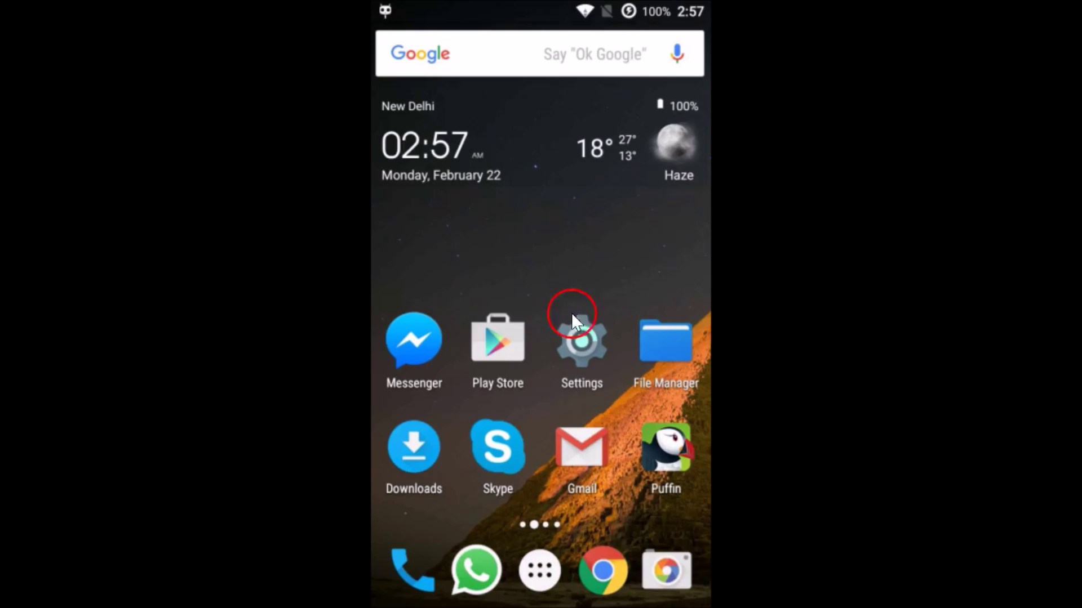
# Launch the Settings app and open Accounts under the Personal section
pyautogui.click(580, 336)
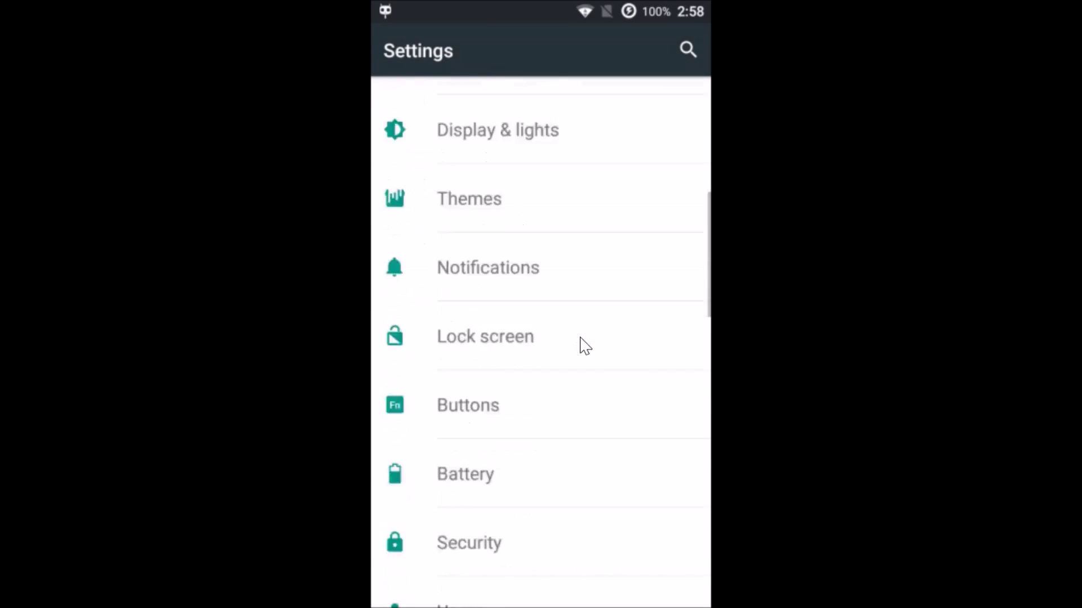
pyautogui.scroll(-3, 582, 346)
pyautogui.scroll(-2, 582, 345)
pyautogui.scroll(-2, 581, 345)
pyautogui.scroll(-1, 581, 345)
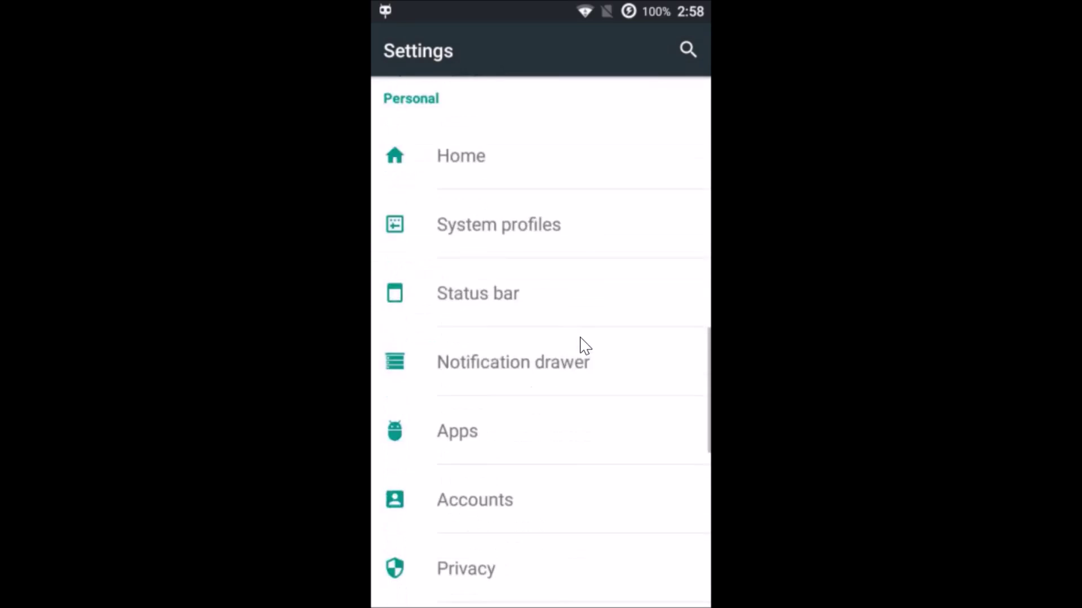
pyautogui.scroll(-1, 582, 345)
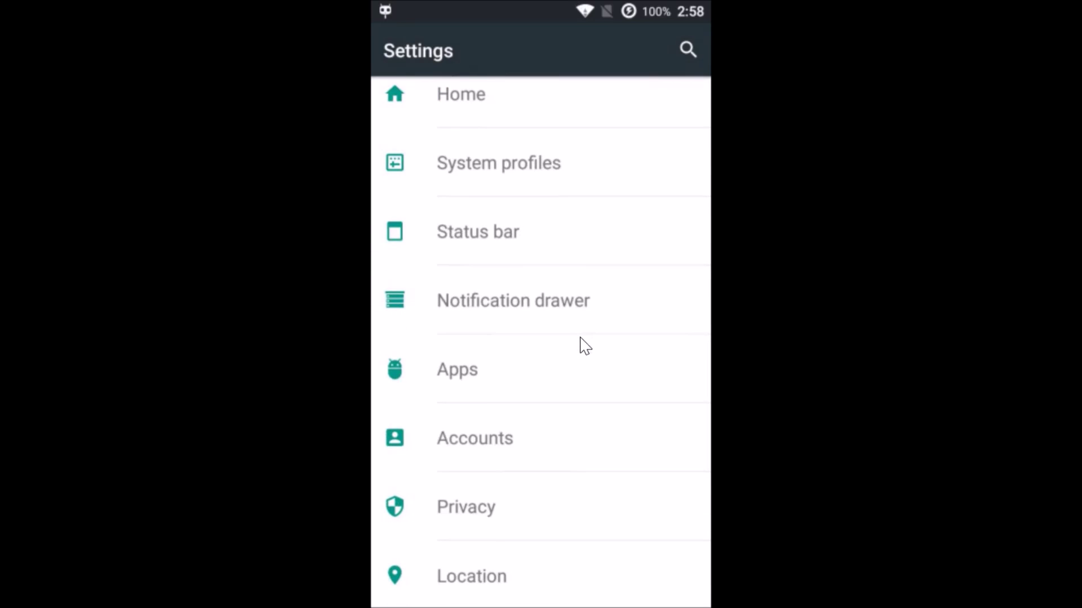
pyautogui.click(536, 441)
pyautogui.scroll(-1, 538, 446)
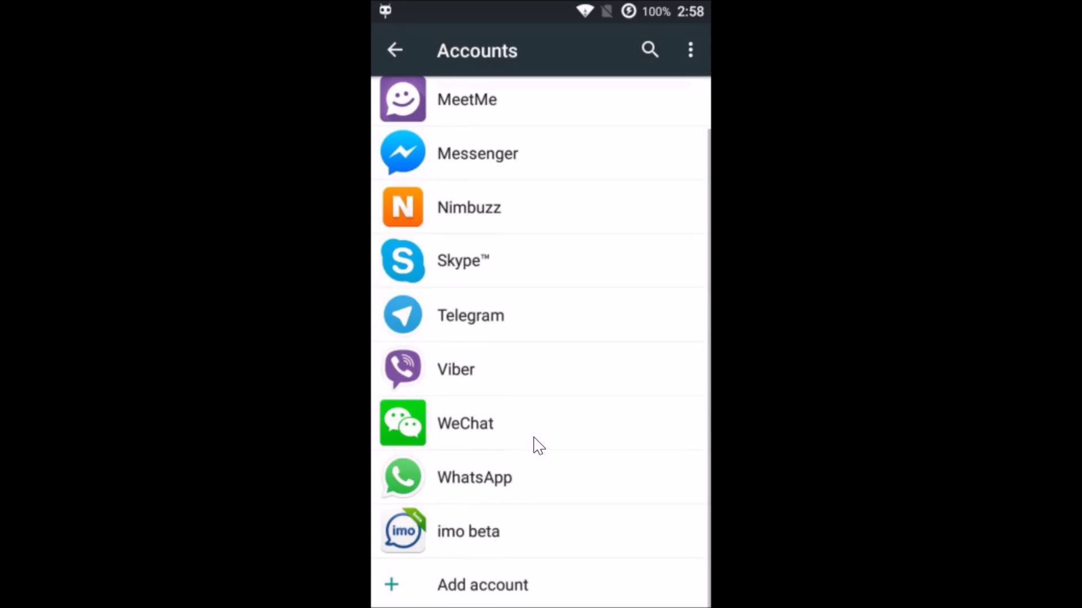
# Choose 'Add account' and pick Google from the Add an account list
pyautogui.click(498, 585)
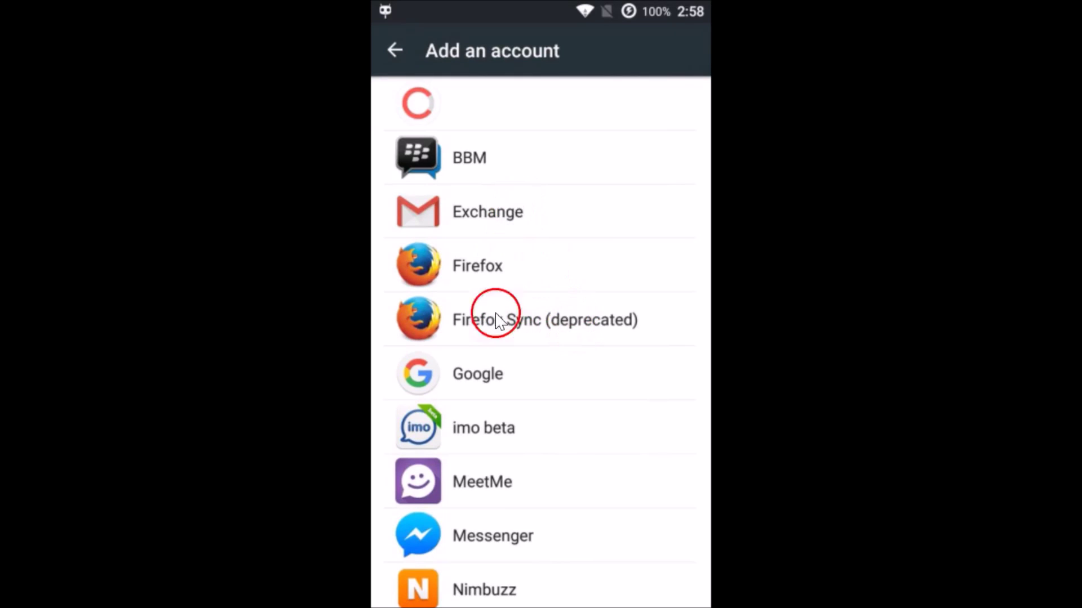
pyautogui.click(511, 373)
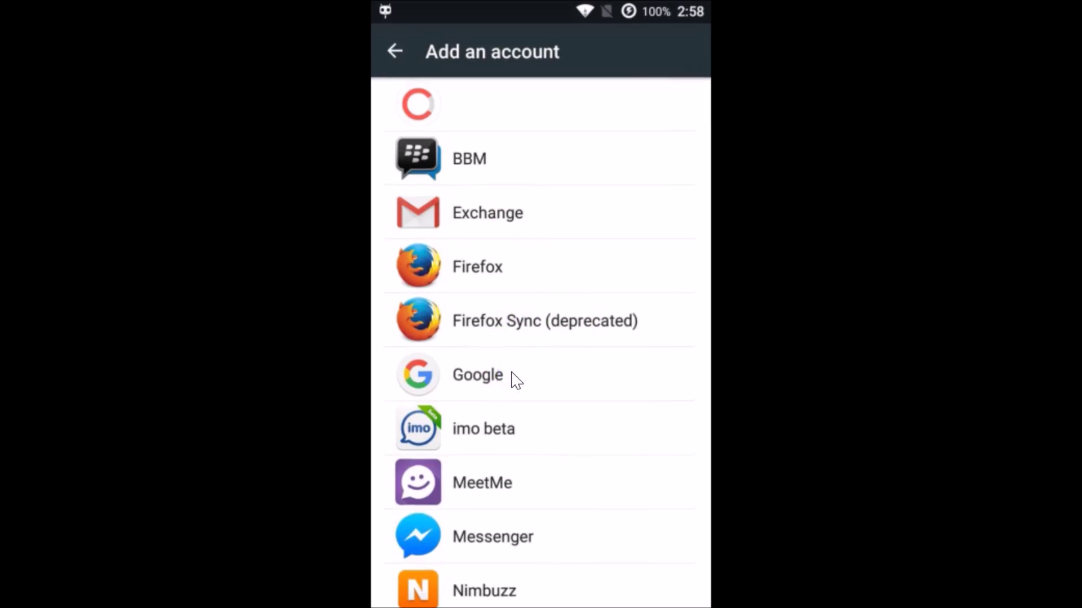